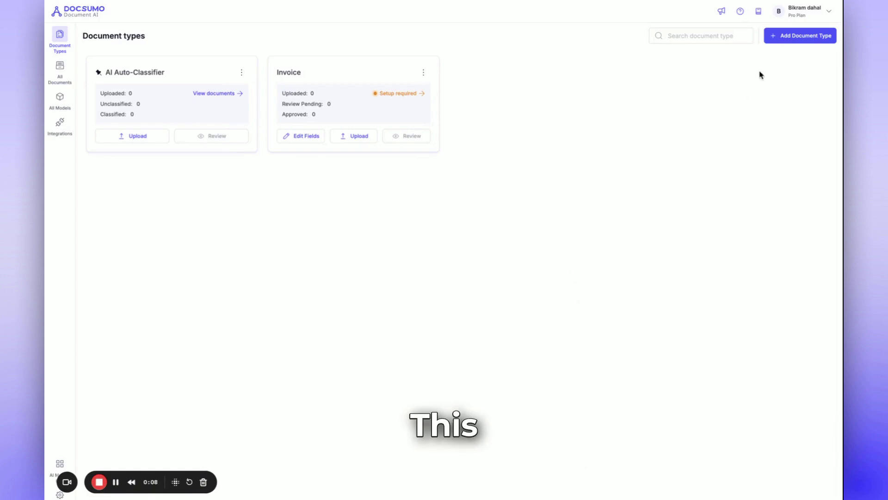
Step: Search the AI Models Hub for 'auto' and add the AI Auto-Classifier, triggering the already-exists notice
{"action": "left_click", "coordinate": [794, 37]}
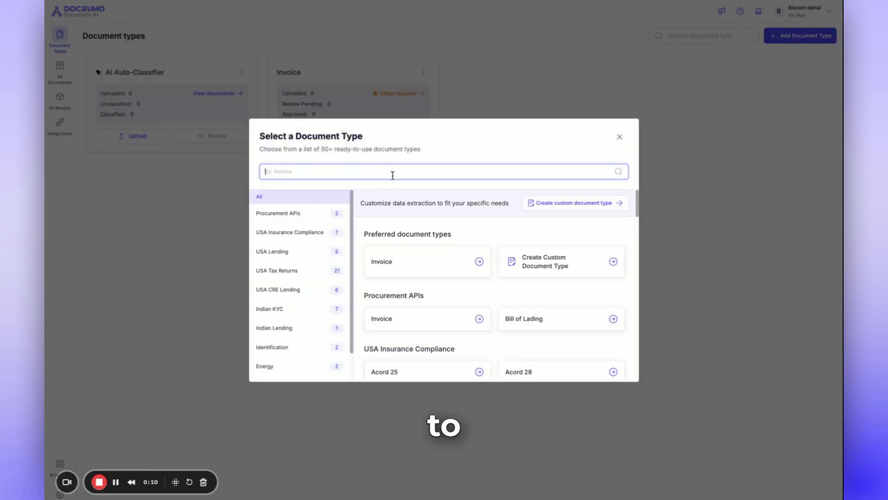
{"action": "type", "text": "ai a"}
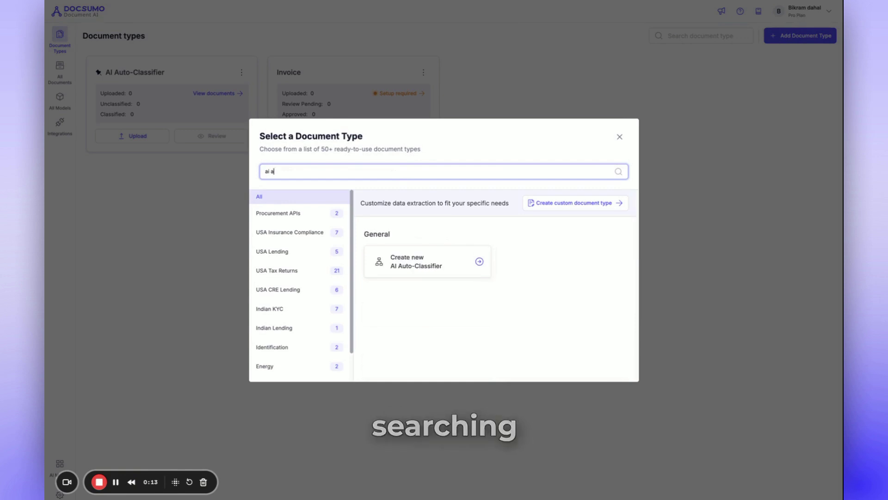
{"action": "type", "text": "u"}
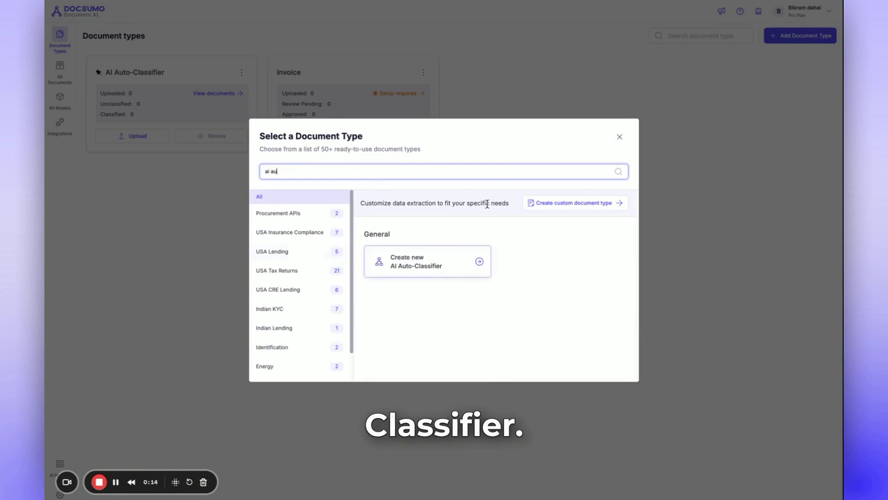
{"action": "left_click", "coordinate": [617, 136]}
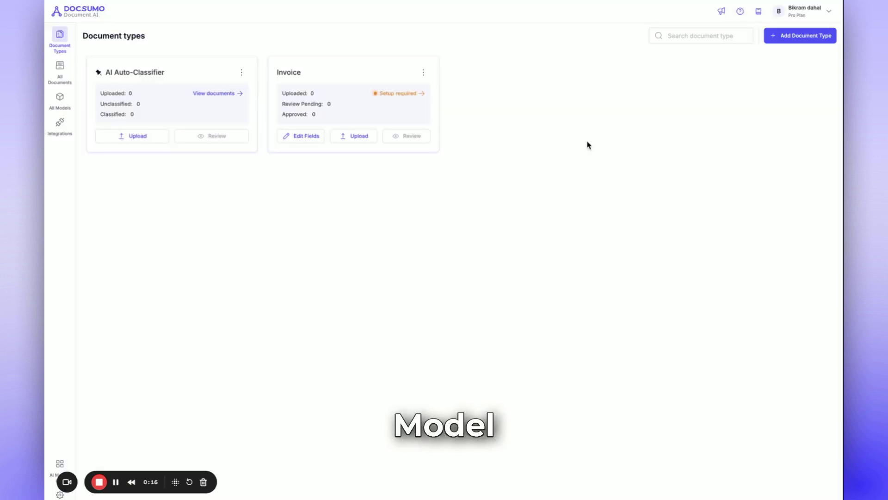
{"action": "left_click", "coordinate": [56, 465]}
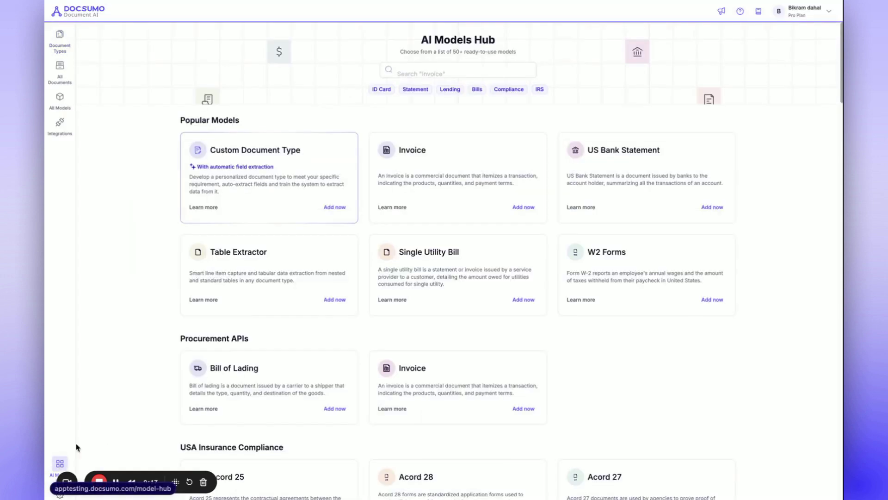
{"action": "left_click", "coordinate": [453, 69]}
{"action": "type", "text": "aut"}
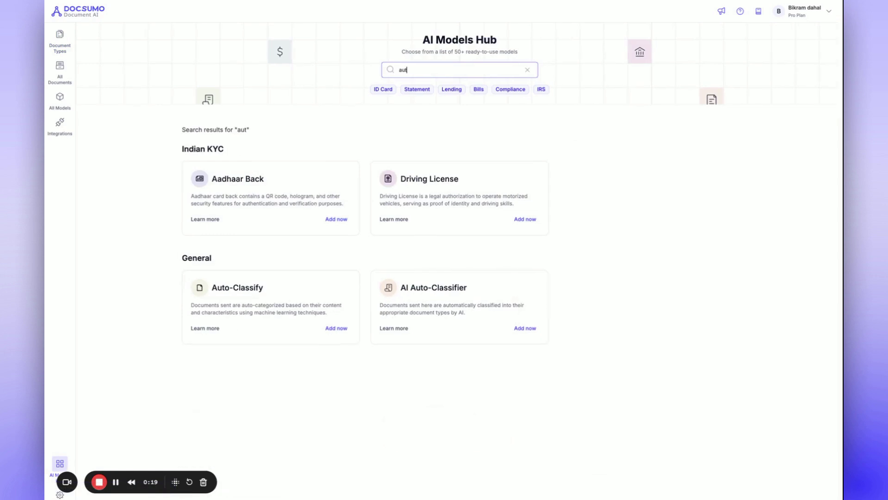
{"action": "type", "text": "o"}
{"action": "left_click", "coordinate": [472, 196]}
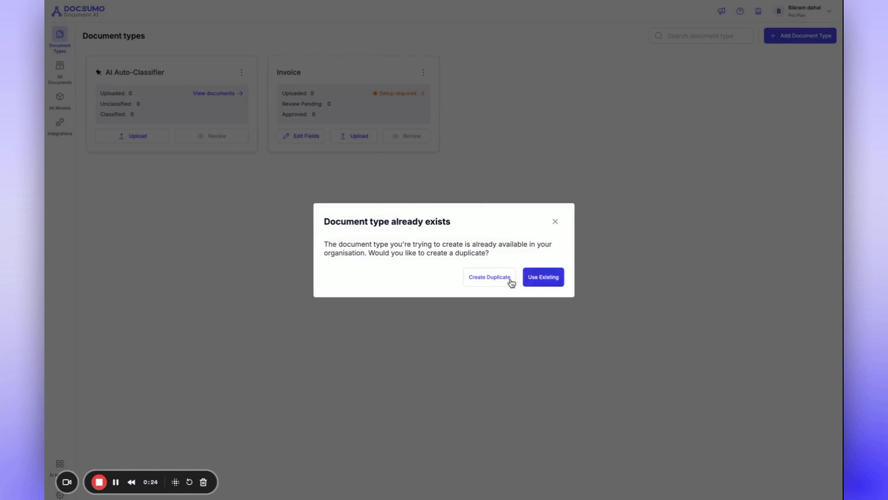
Step: Duplicate the existing classifier and rename the copy 'AI Auto-Classifier demo'
{"action": "left_click", "coordinate": [487, 279]}
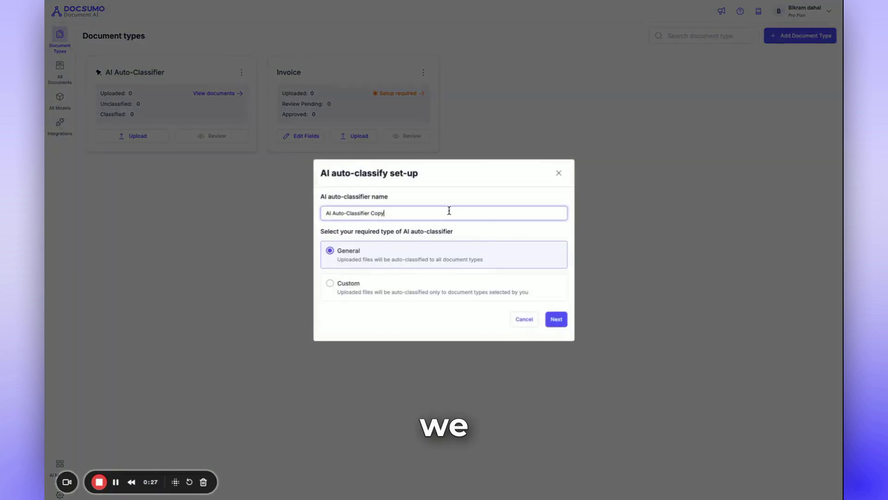
{"action": "key", "text": "BackSpace"}
{"action": "key", "text": "BackSpace"}
{"action": "key", "text": "BackSpace"}
{"action": "type", "text": "demo"}
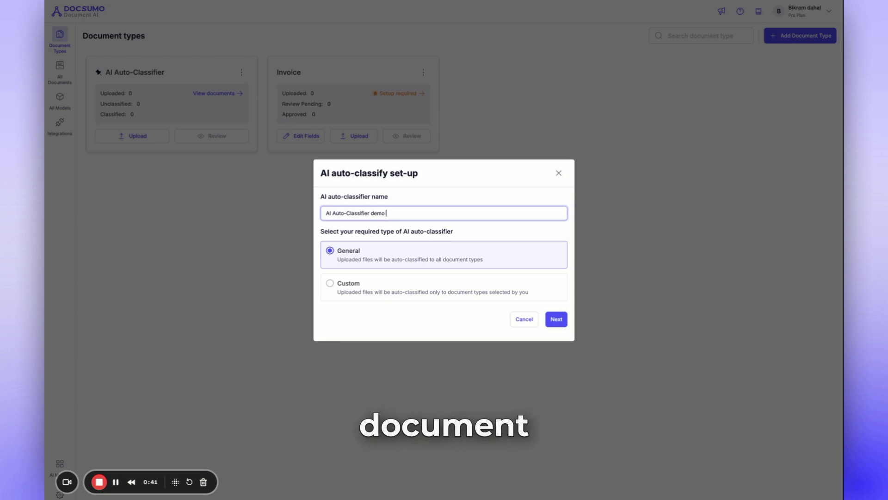
Step: Try Custom with Invoice and Aadhaar Back, then revert to General and submit the set-up
{"action": "left_click", "coordinate": [362, 289]}
{"action": "left_click", "coordinate": [396, 277]}
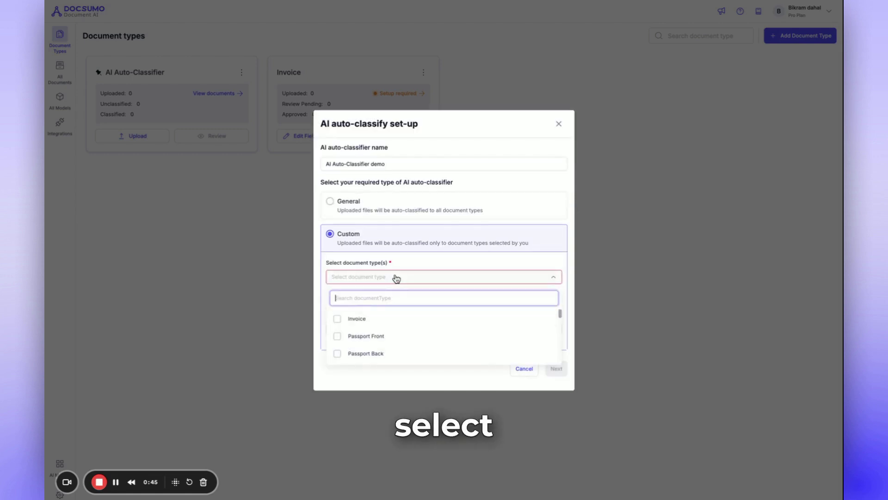
{"action": "left_click", "coordinate": [336, 321]}
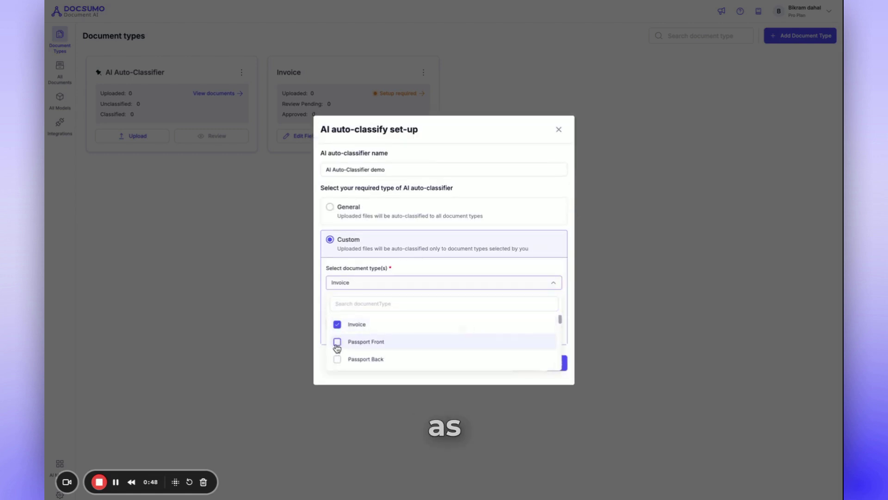
{"action": "scroll", "coordinate": [336, 340], "scroll_direction": "down", "scroll_amount": 3}
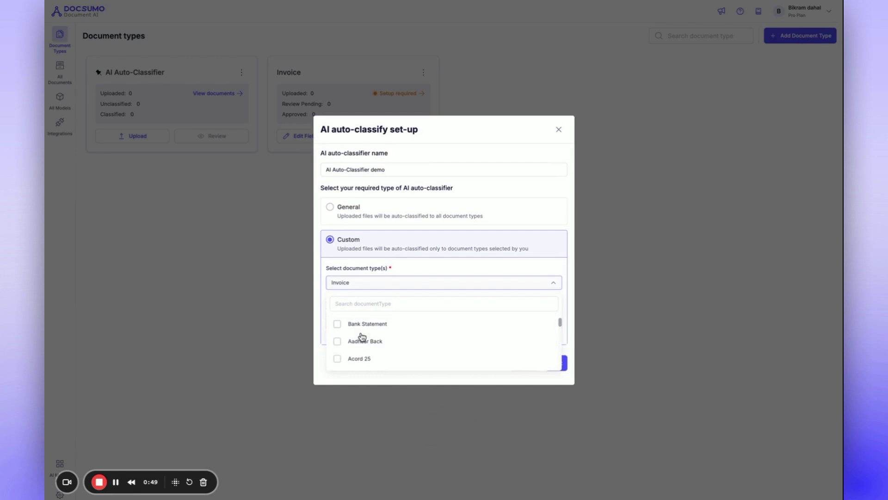
{"action": "left_click", "coordinate": [338, 341]}
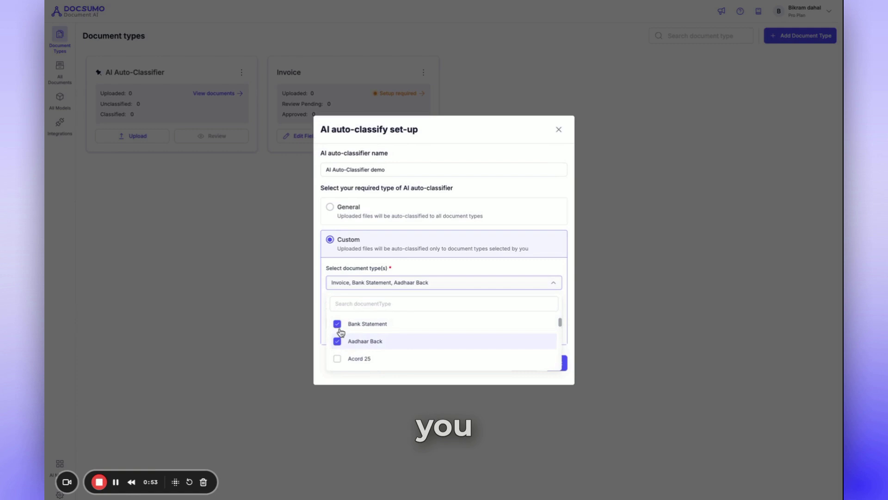
{"action": "scroll", "coordinate": [340, 332], "scroll_direction": "up", "scroll_amount": 1}
{"action": "scroll", "coordinate": [340, 332], "scroll_direction": "up", "scroll_amount": 2}
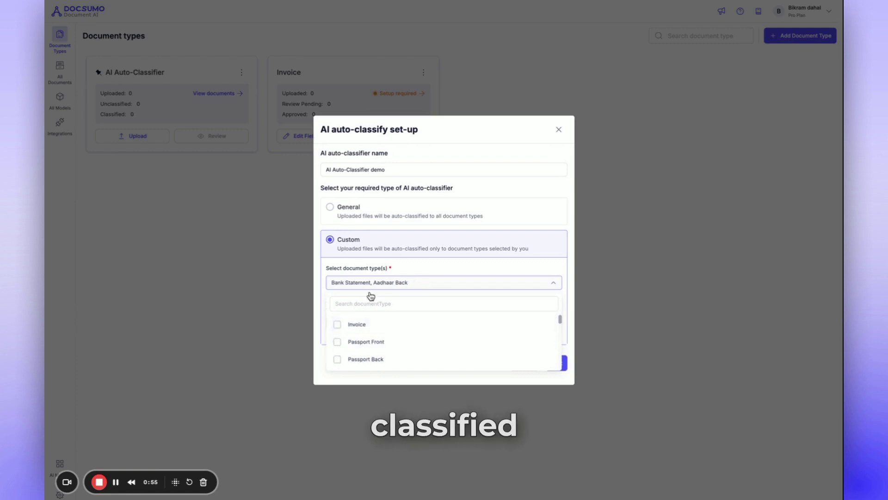
{"action": "left_click", "coordinate": [336, 325]}
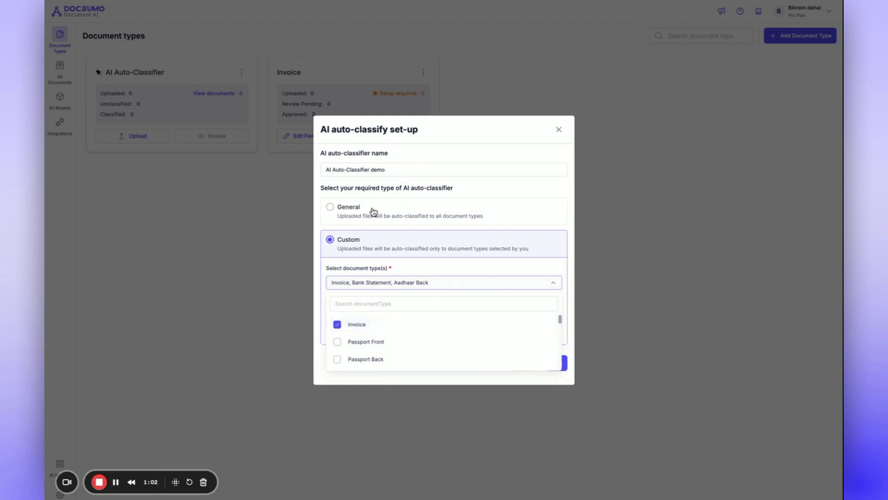
{"action": "left_click", "coordinate": [341, 212]}
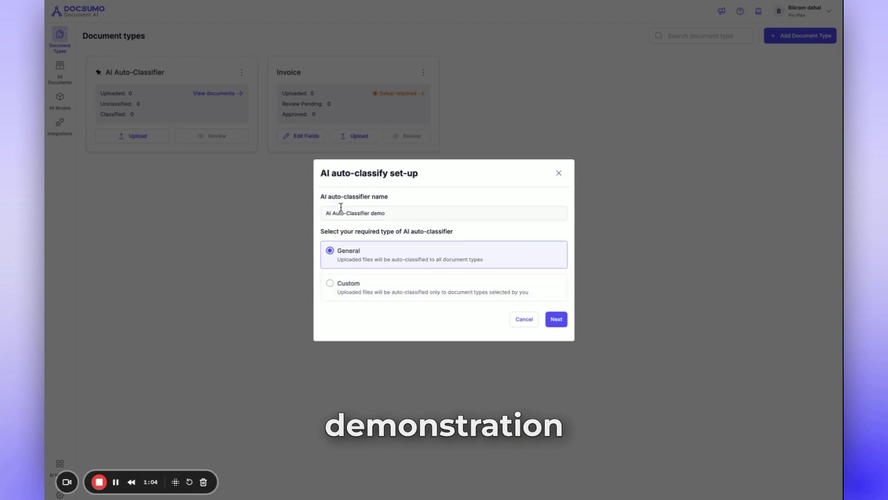
{"action": "left_click", "coordinate": [556, 321]}
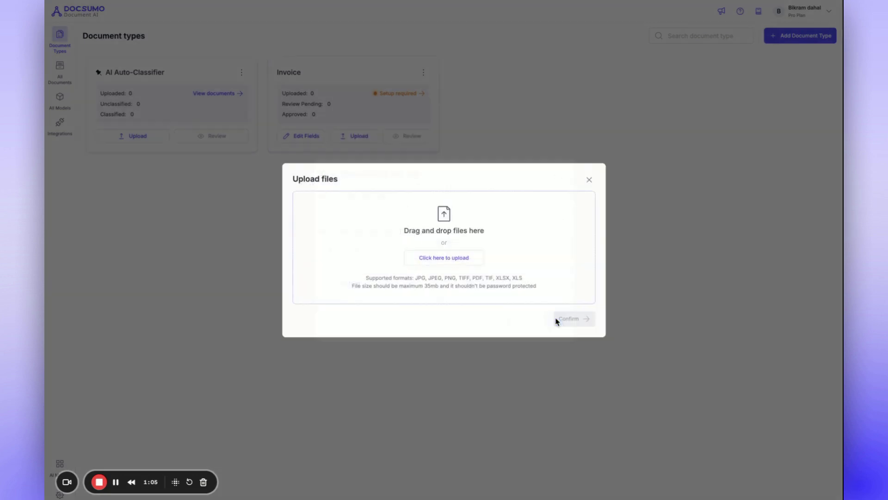
Step: Select the Accord 25 COL PDFs and two Invoice PDFs for upload
{"action": "left_click", "coordinate": [430, 261]}
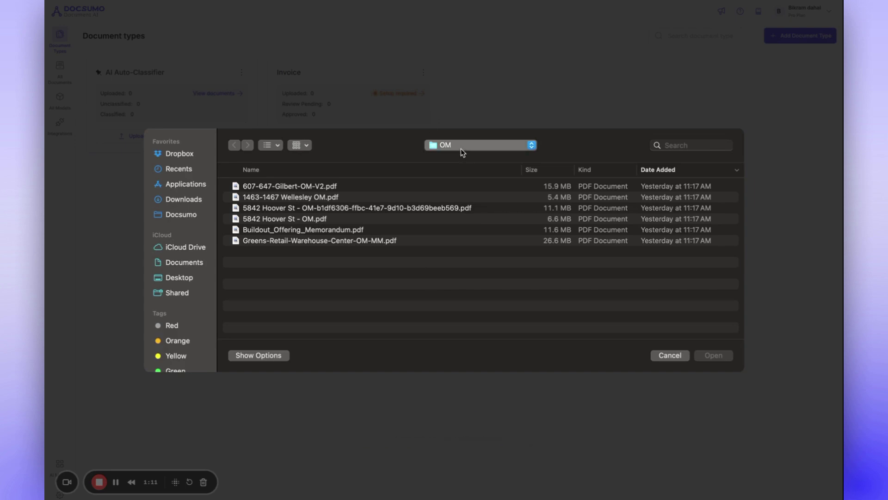
{"action": "left_click_drag", "start_coordinate": [461, 148], "coordinate": [451, 159]}
{"action": "scroll", "coordinate": [268, 274], "scroll_direction": "down", "scroll_amount": 3}
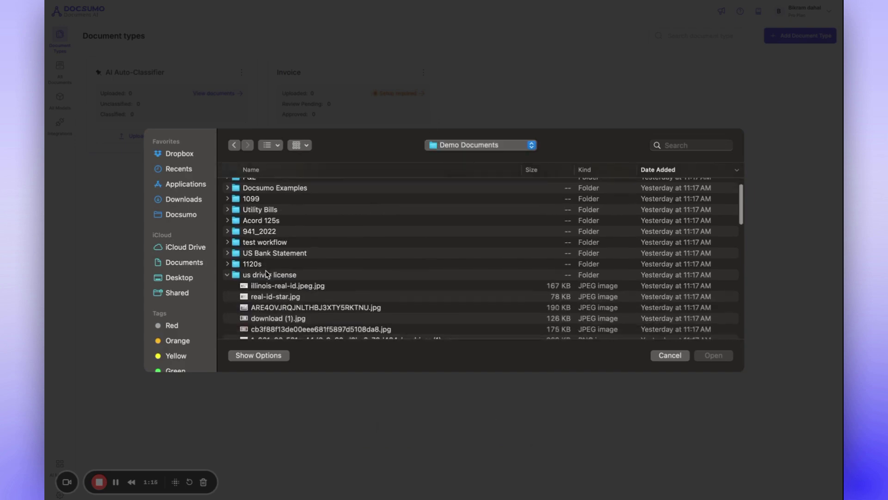
{"action": "scroll", "coordinate": [267, 273], "scroll_direction": "up", "scroll_amount": 3}
{"action": "left_click", "coordinate": [229, 304]}
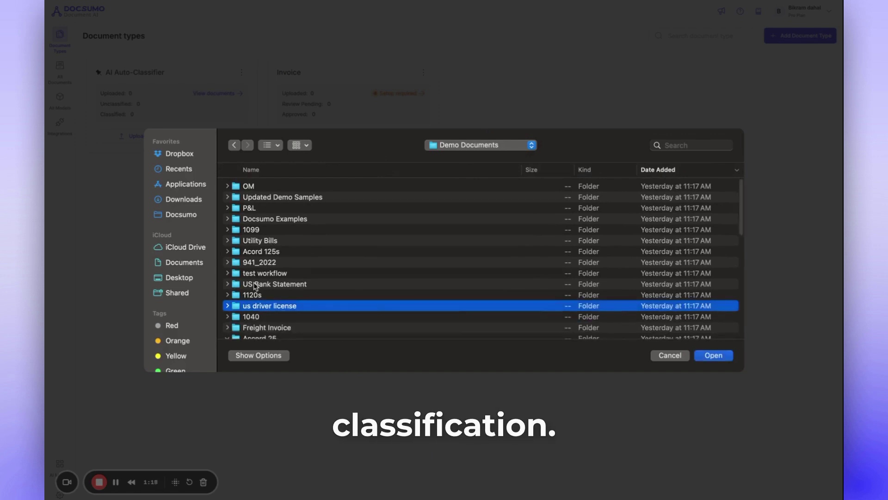
{"action": "scroll", "coordinate": [291, 292], "scroll_direction": "down", "scroll_amount": 5}
{"action": "left_click", "coordinate": [297, 285]}
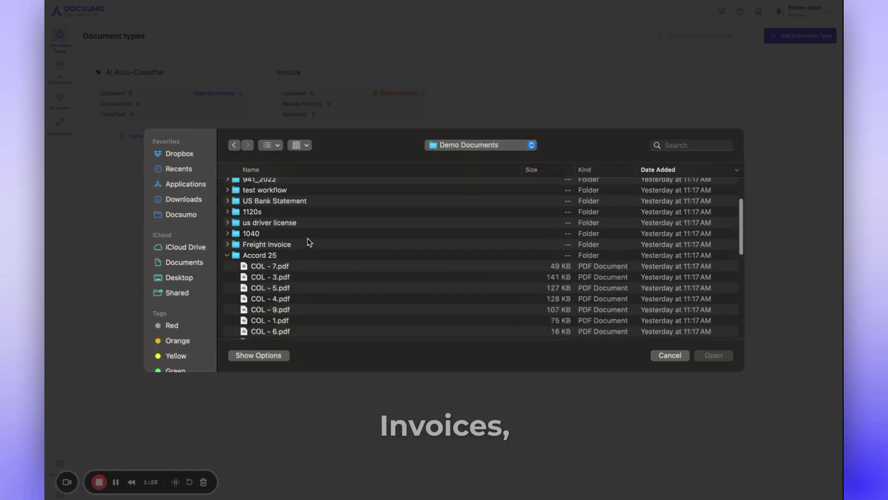
{"action": "scroll", "coordinate": [308, 242], "scroll_direction": "down", "scroll_amount": 10}
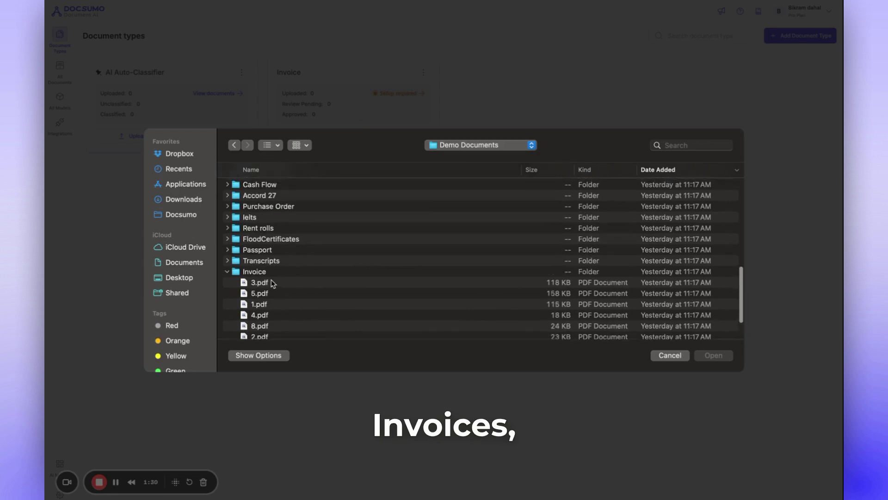
{"action": "left_click", "coordinate": [272, 301]}
{"action": "left_click", "coordinate": [285, 324], "text": "shift"}
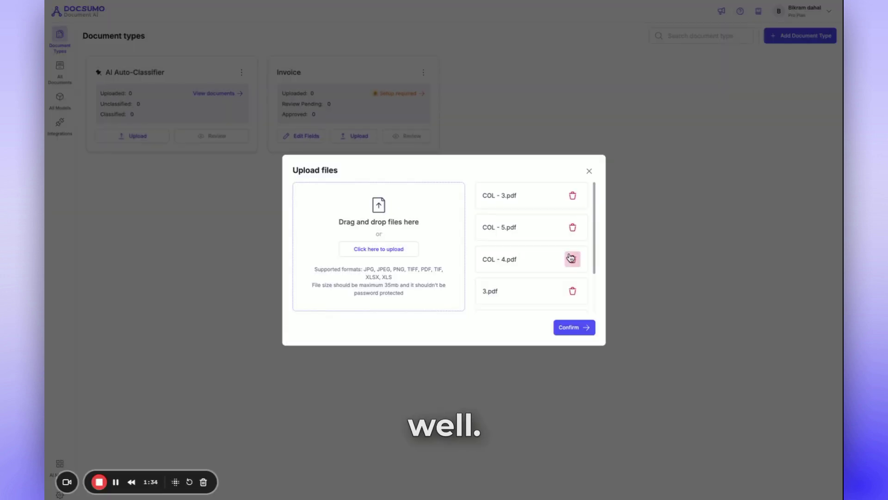
Step: Add a W2 image to the selection and confirm the upload
{"action": "left_click", "coordinate": [390, 252]}
{"action": "scroll", "coordinate": [320, 277], "scroll_direction": "down", "scroll_amount": 5}
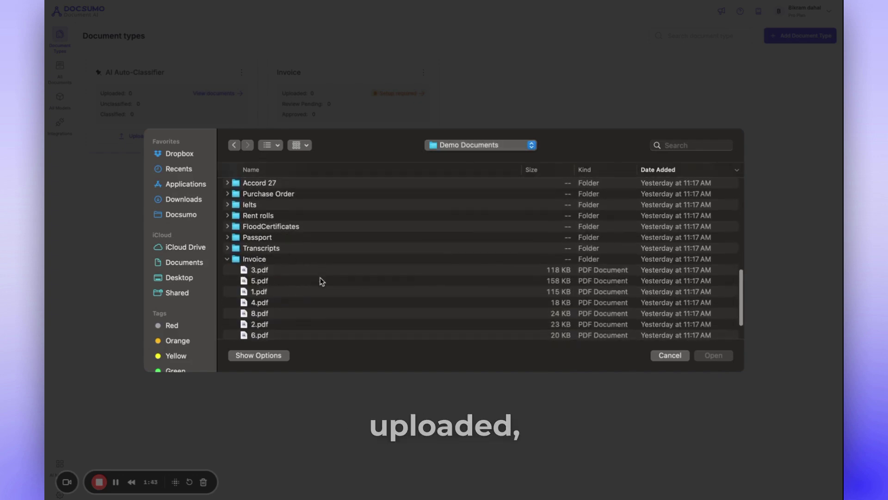
{"action": "scroll", "coordinate": [319, 279], "scroll_direction": "down", "scroll_amount": 2}
{"action": "scroll", "coordinate": [320, 278], "scroll_direction": "up", "scroll_amount": 5}
{"action": "left_click", "coordinate": [291, 232]}
{"action": "left_click", "coordinate": [574, 332]}
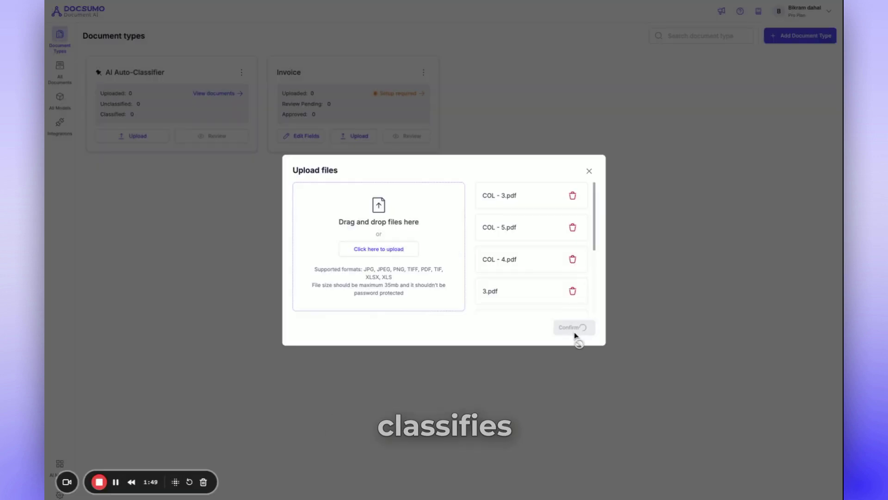
Step: Review the Acord 25 and Invoice file lists while classification finishes
{"action": "left_click", "coordinate": [115, 482]}
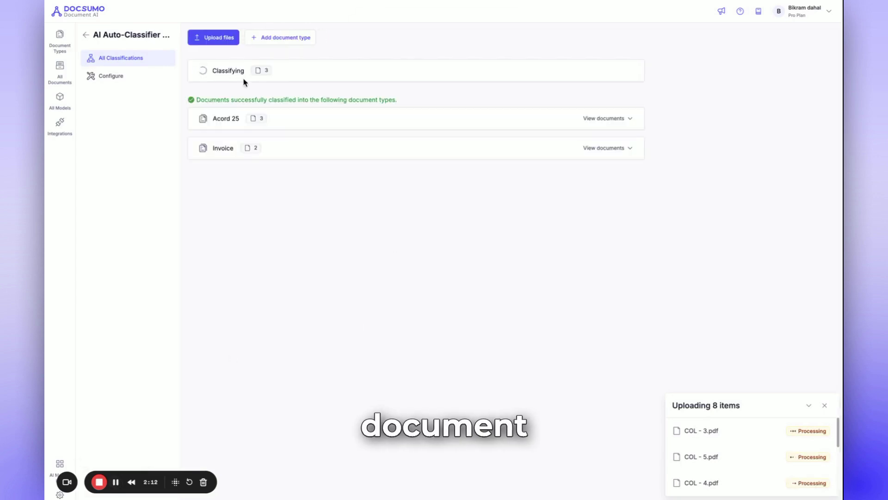
{"action": "left_click", "coordinate": [229, 121]}
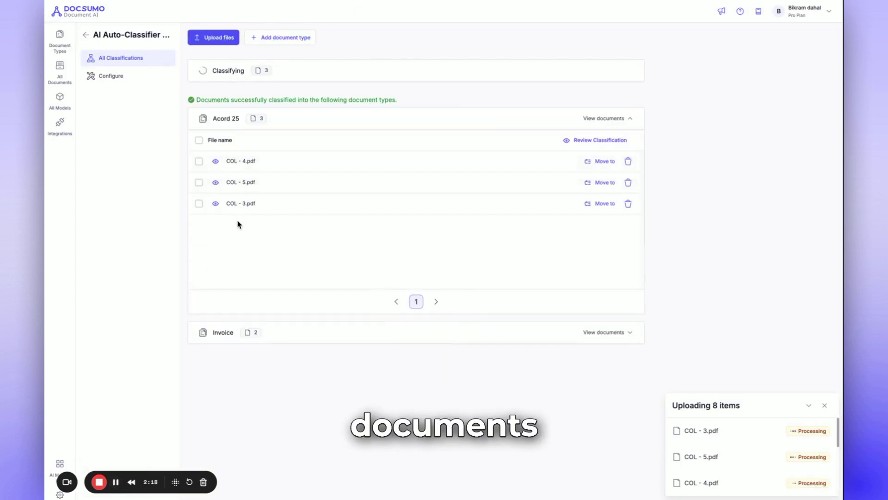
{"action": "left_click", "coordinate": [296, 331]}
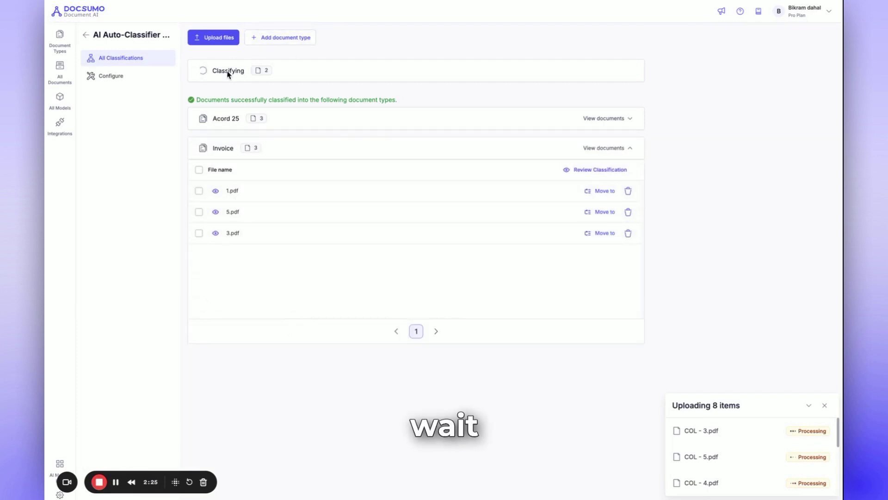
{"action": "left_click", "coordinate": [224, 150]}
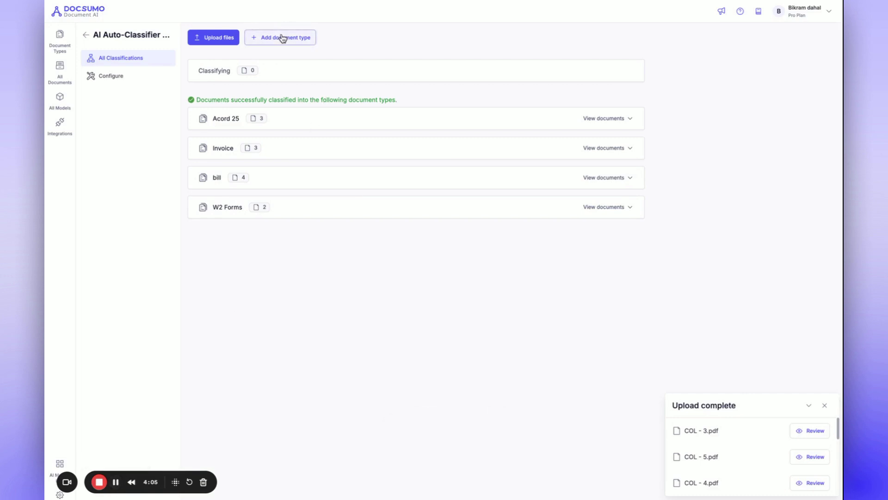
Step: Add a custom document type named 'Payslips'
{"action": "left_click", "coordinate": [283, 40]}
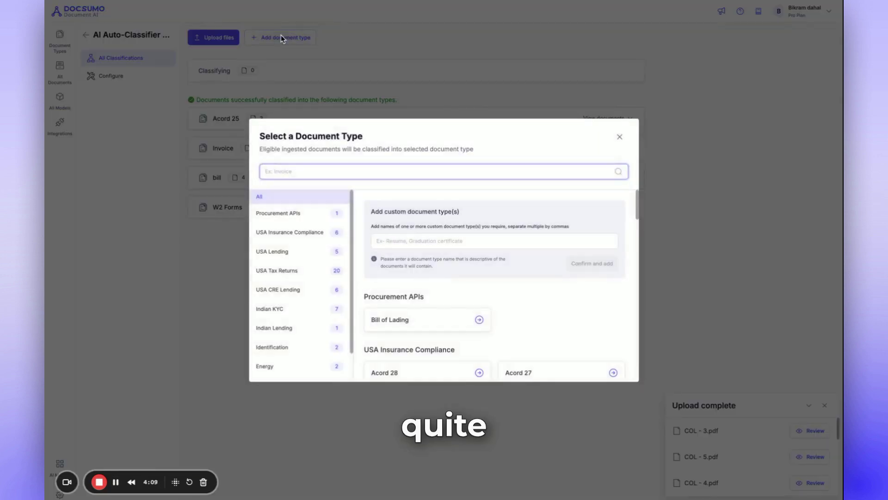
{"action": "left_click", "coordinate": [403, 239]}
{"action": "type", "text": "P"}
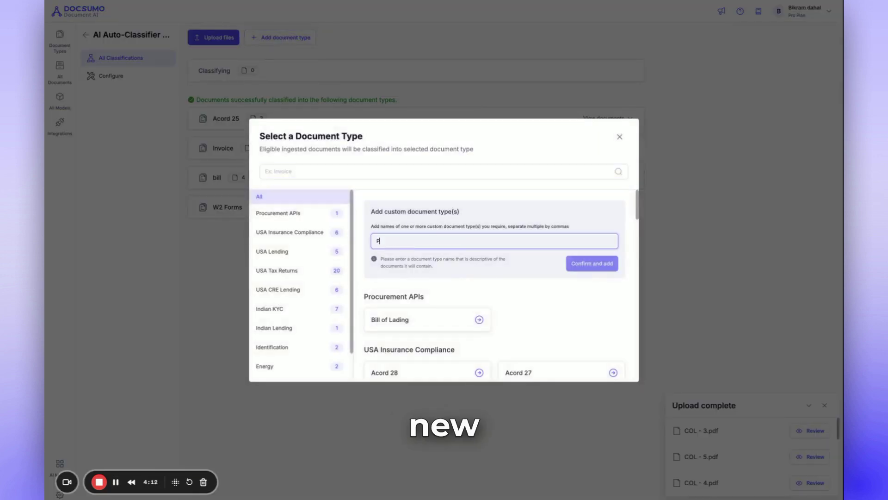
{"action": "type", "text": "ayslips"}
{"action": "left_click", "coordinate": [584, 265]}
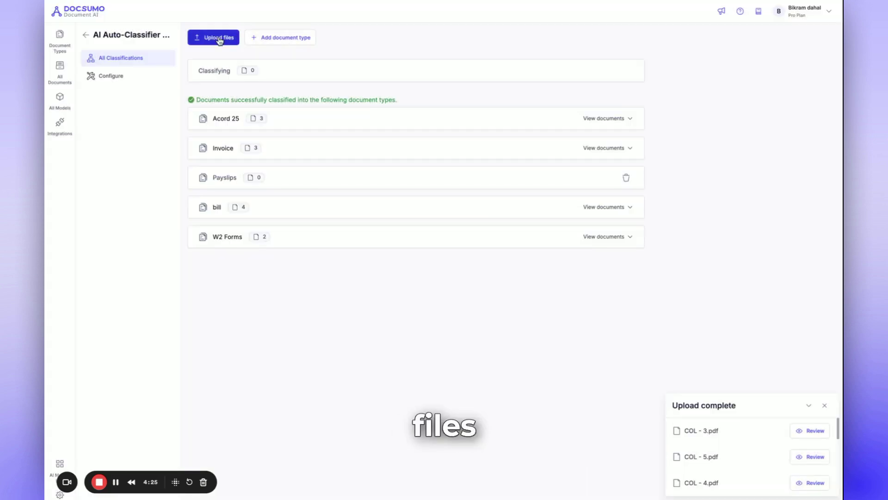
Step: Upload the four payslip PDFs for classification
{"action": "left_click", "coordinate": [213, 38]}
{"action": "left_click", "coordinate": [447, 248]}
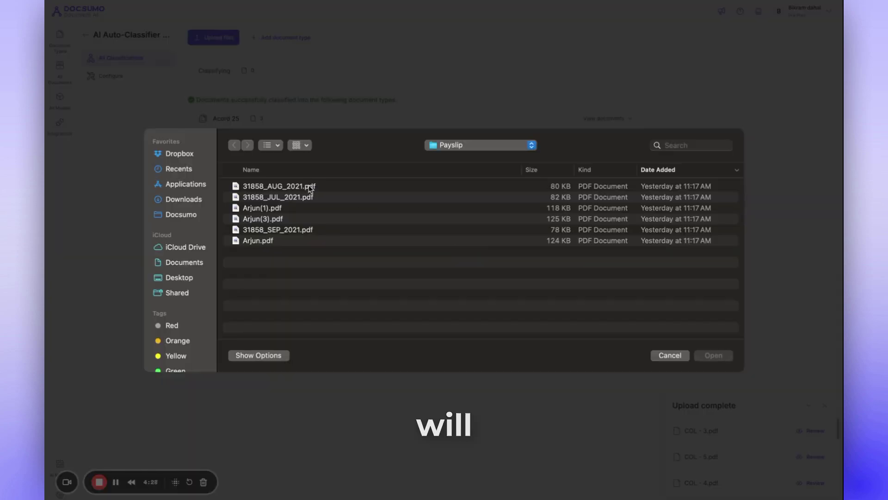
{"action": "left_click_drag", "start_coordinate": [309, 188], "coordinate": [317, 221]}
{"action": "key", "text": "Return"}
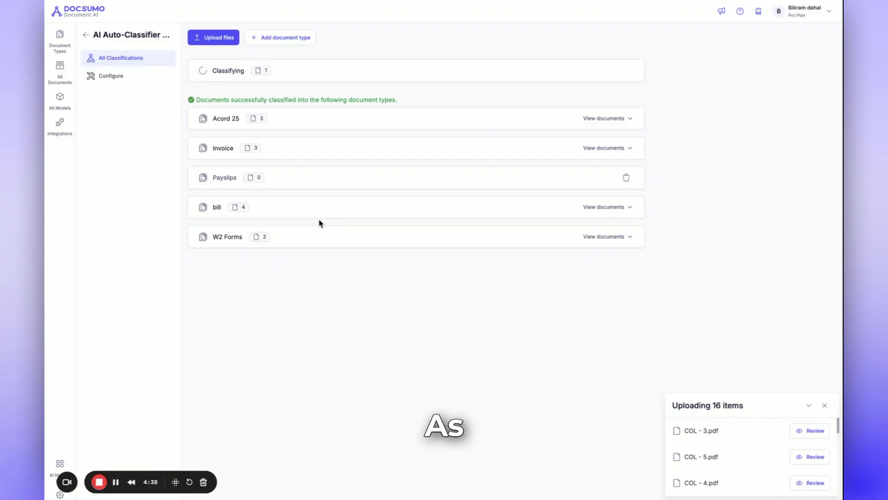
Step: Check the four Payslips files, then preview and review an Acord 25 COL certificate
{"action": "left_click", "coordinate": [332, 183]}
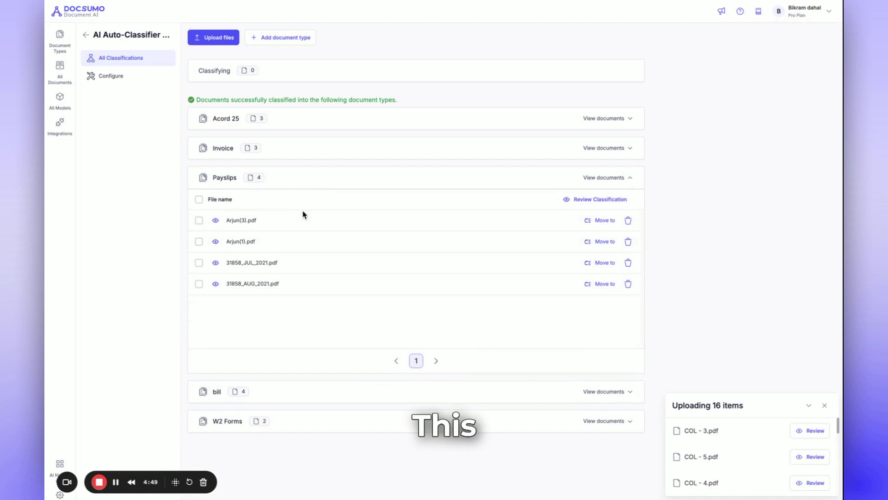
{"action": "left_click", "coordinate": [363, 118]}
{"action": "left_click", "coordinate": [215, 161]}
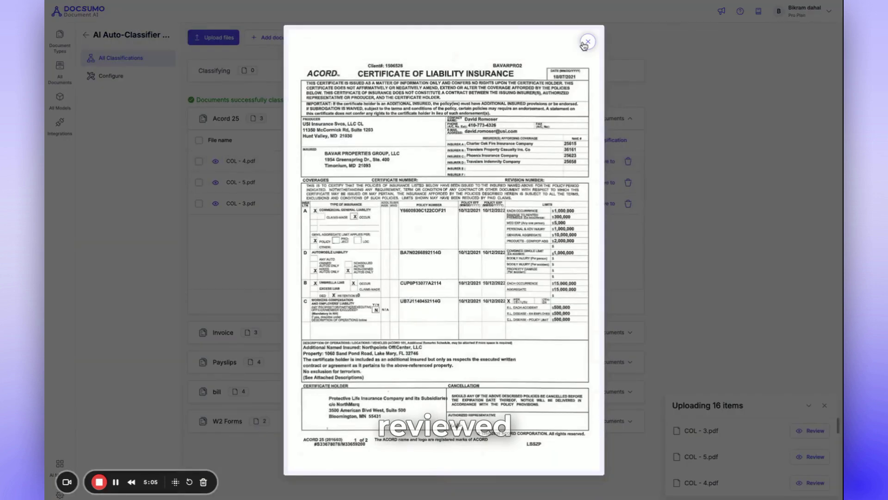
{"action": "left_click", "coordinate": [587, 42]}
{"action": "left_click", "coordinate": [596, 142]}
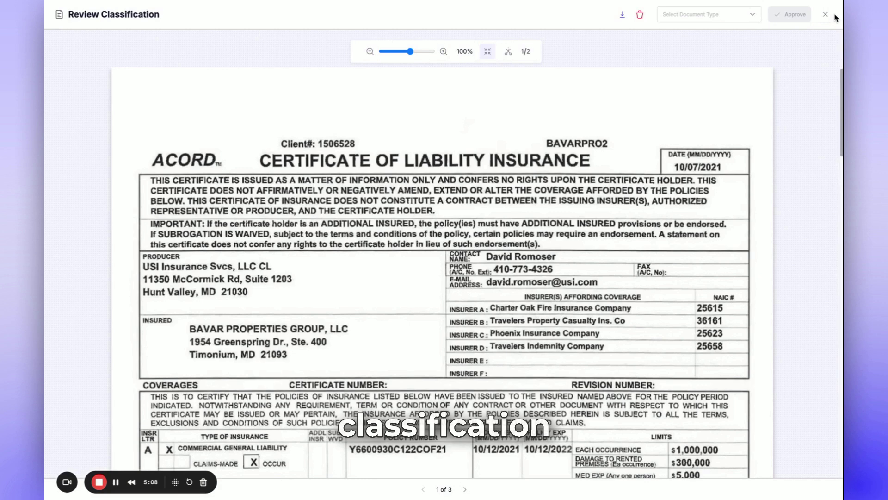
{"action": "left_click", "coordinate": [826, 14]}
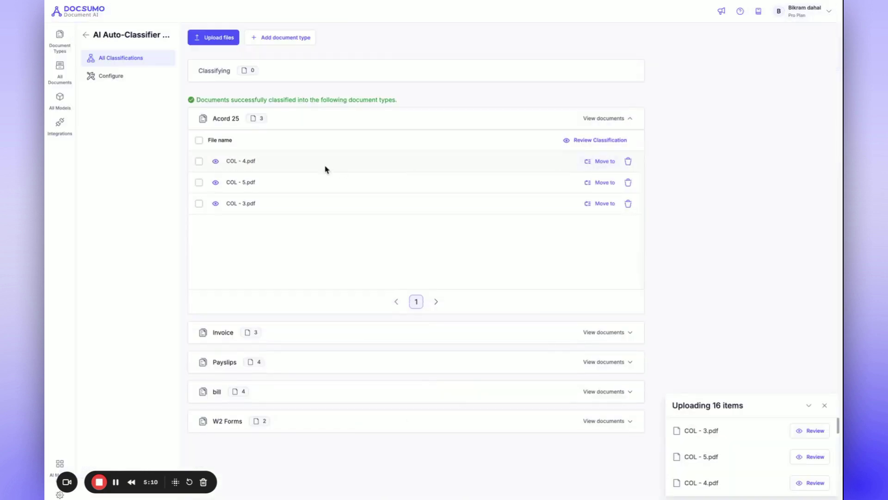
Step: Select COL - 4.pdf and COL - 5.pdf and view the move-to type list without moving them
{"action": "left_click", "coordinate": [199, 161]}
{"action": "left_click", "coordinate": [199, 183]}
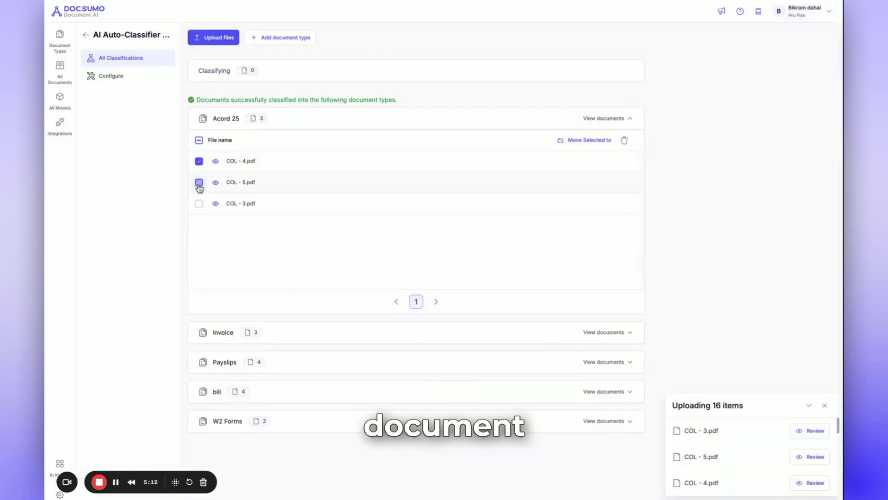
{"action": "left_click", "coordinate": [584, 142]}
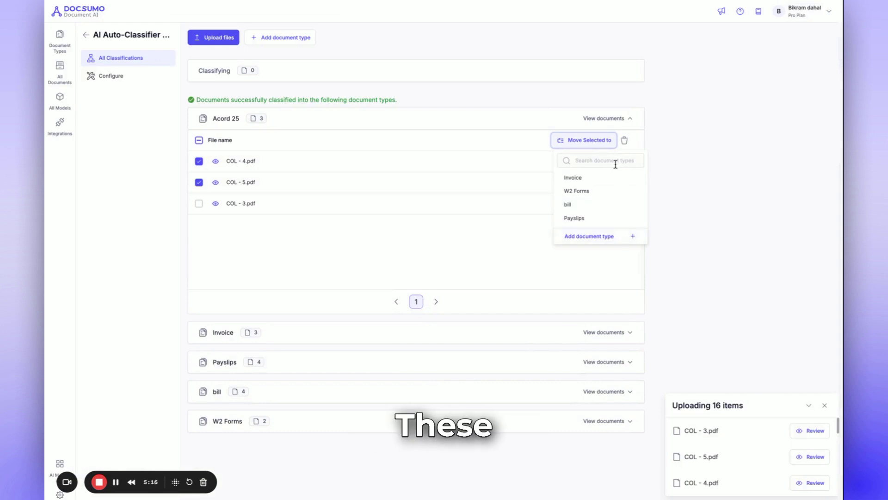
{"action": "left_click", "coordinate": [697, 136]}
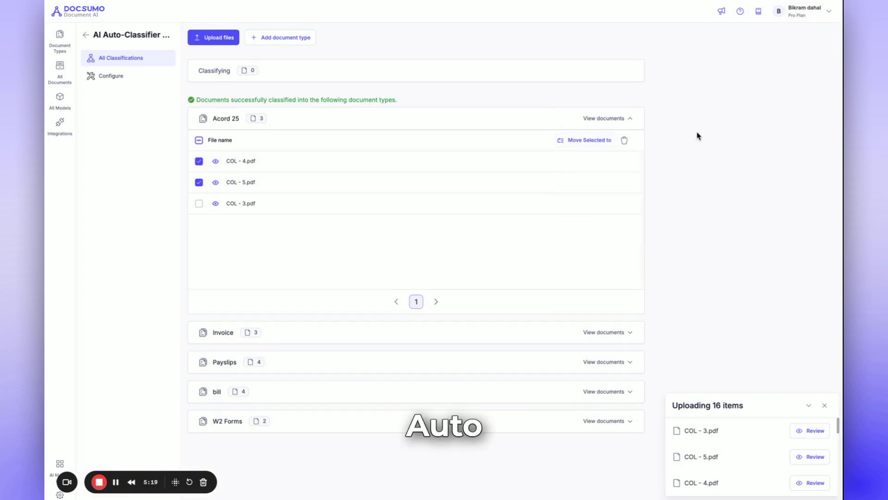